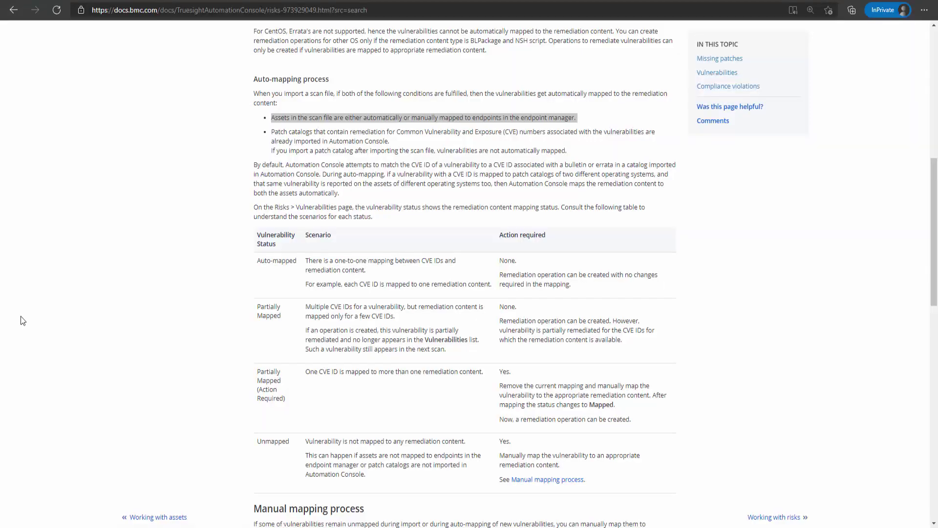
# - Highlight the Auto-mapping process heading and its conditions sentence in the documentation
pyautogui.click(228, 231)
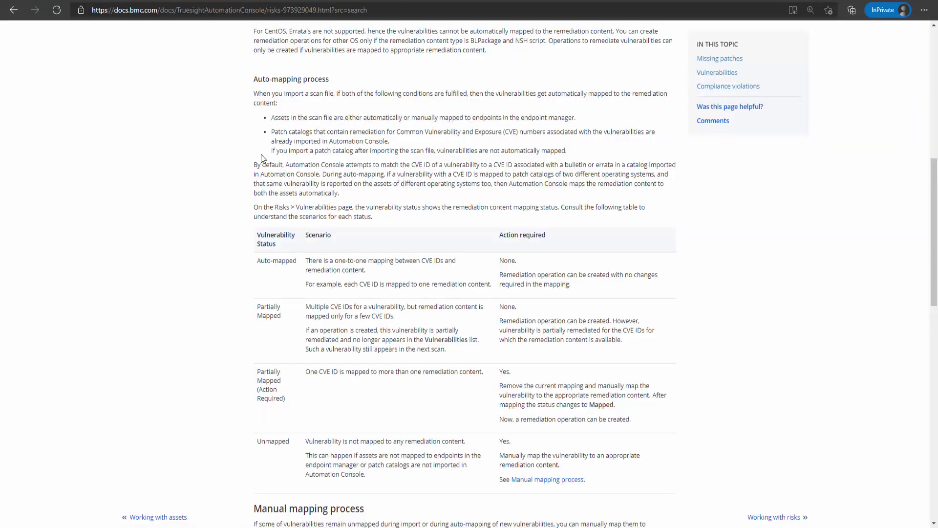
pyautogui.moveTo(249, 82); pyautogui.dragTo(451, 106)
pyautogui.click(450, 105)
pyautogui.scroll(-1, 278, 130)
pyautogui.scroll(1, 304, 83)
pyautogui.moveTo(366, 94); pyautogui.dragTo(403, 118)
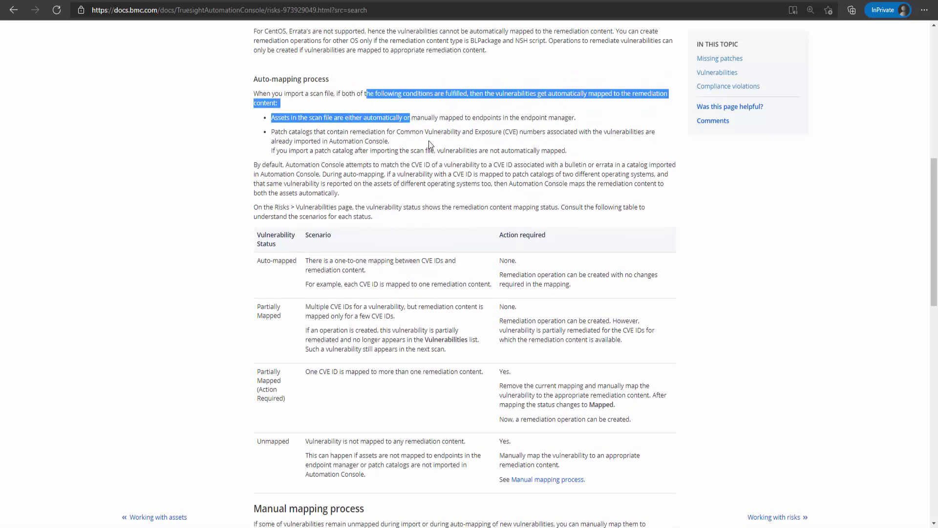
pyautogui.click(429, 141)
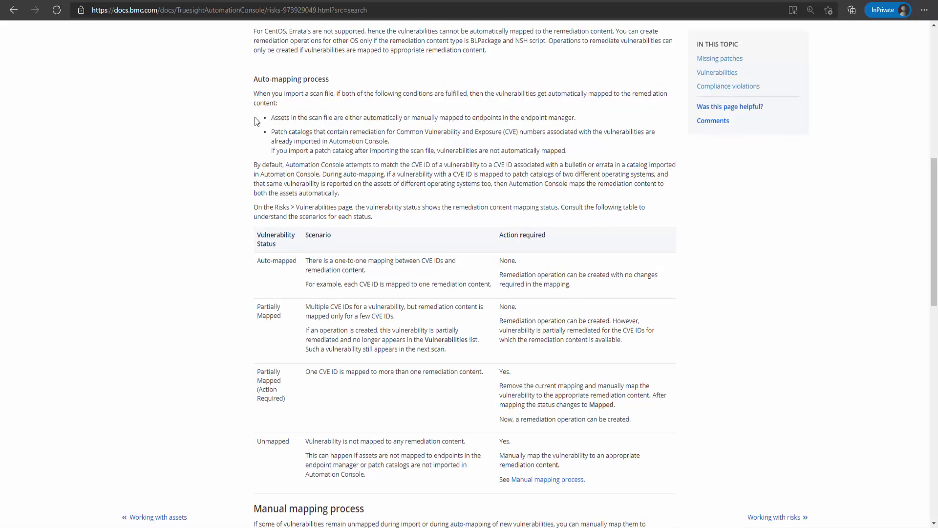
# - Highlight the auto-mapping conditions, including imported patch catalogs, then go to patch management
pyautogui.doubleClick(330, 118)
pyautogui.tripleClick(330, 118)
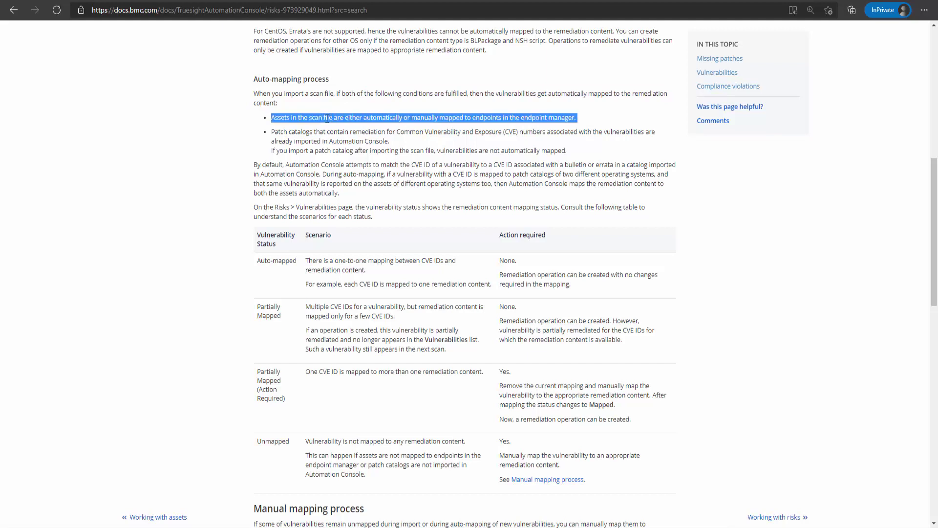
pyautogui.click(239, 143)
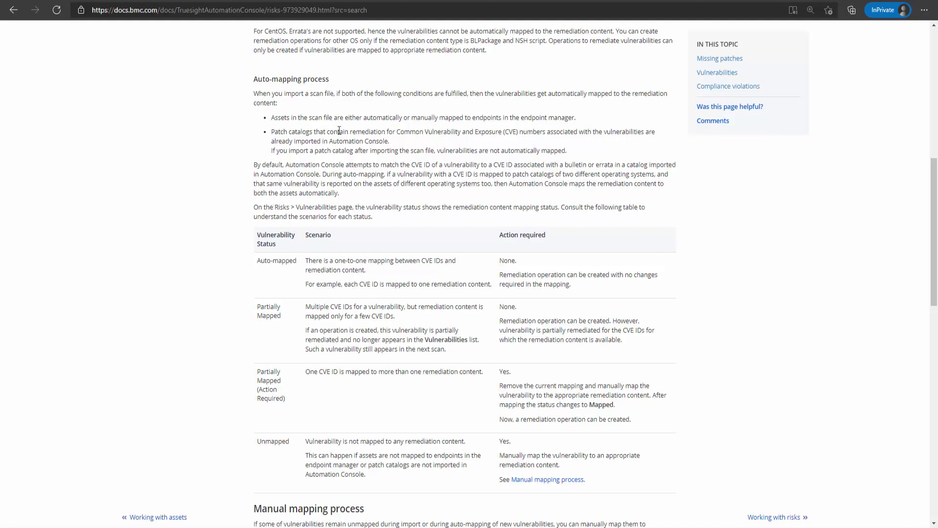
pyautogui.moveTo(268, 132); pyautogui.dragTo(635, 195)
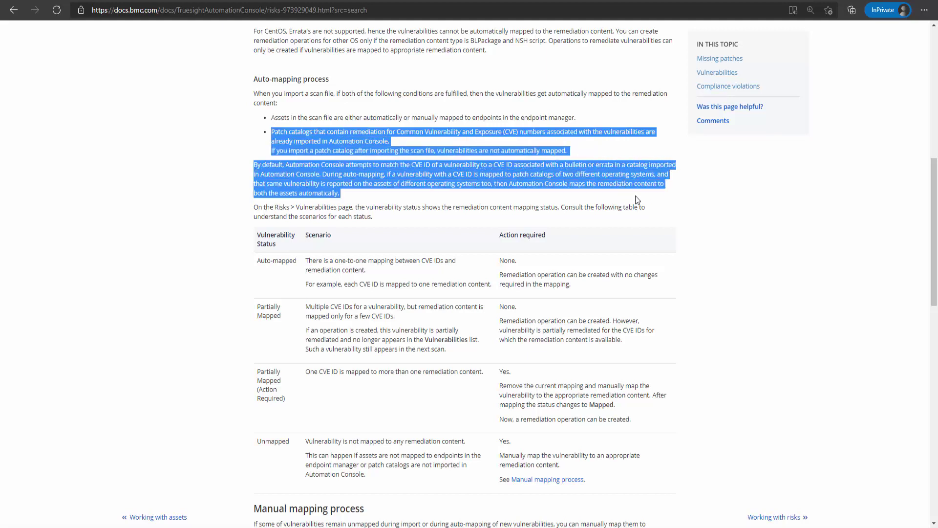
pyautogui.click(607, 223)
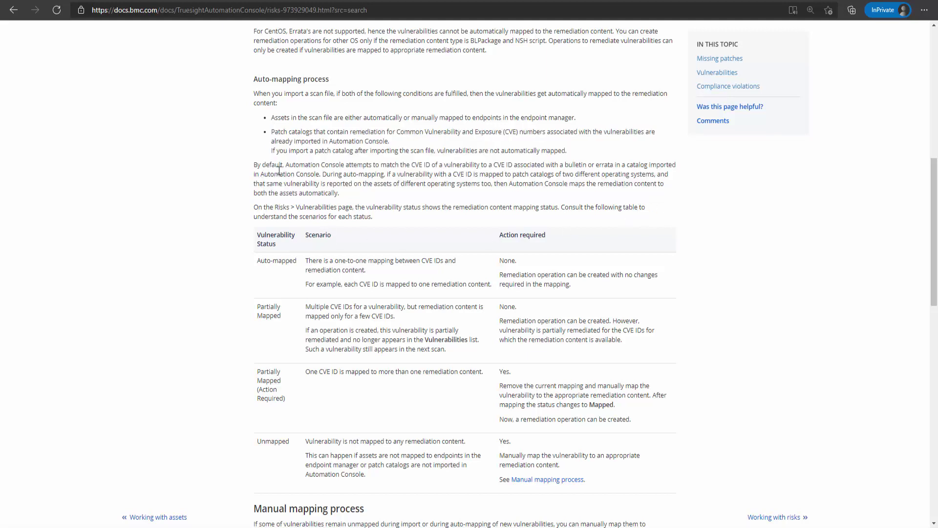
pyautogui.scroll(-3, 233, 250)
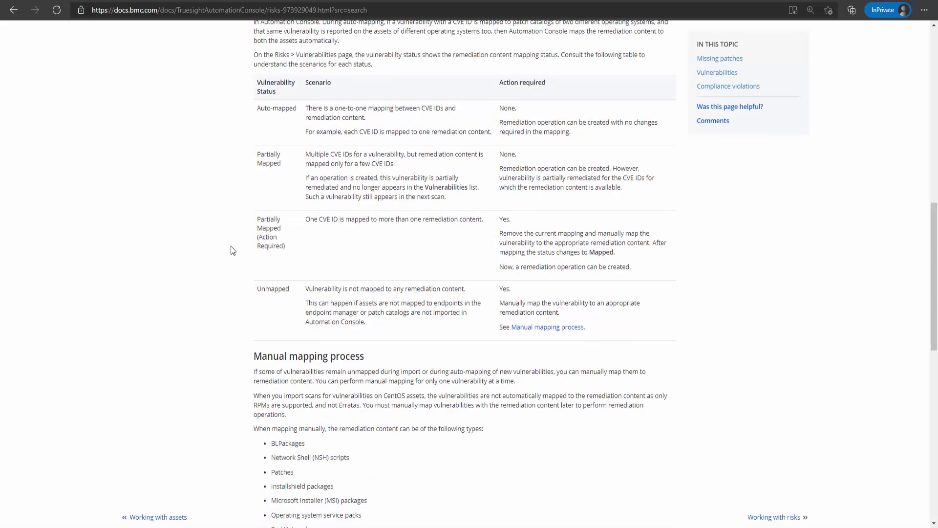
pyautogui.scroll(3, 185, 259)
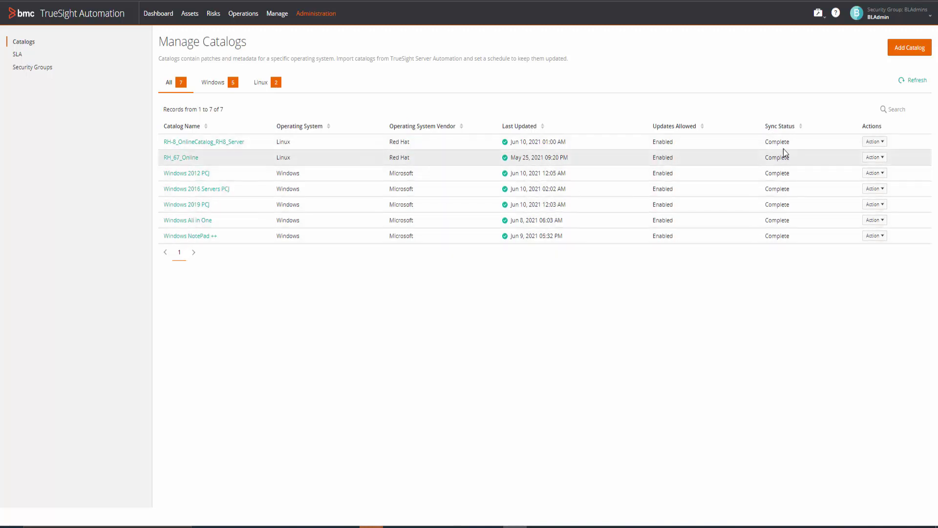
pyautogui.click(277, 14)
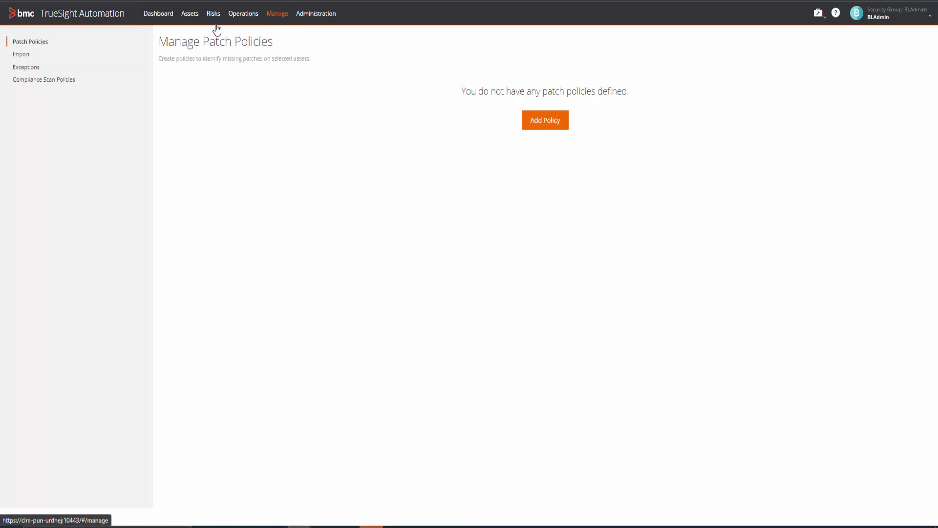
# - Start a Nessus scan import and attach the file TSAC21_02_Server.nessus
pyautogui.click(15, 59)
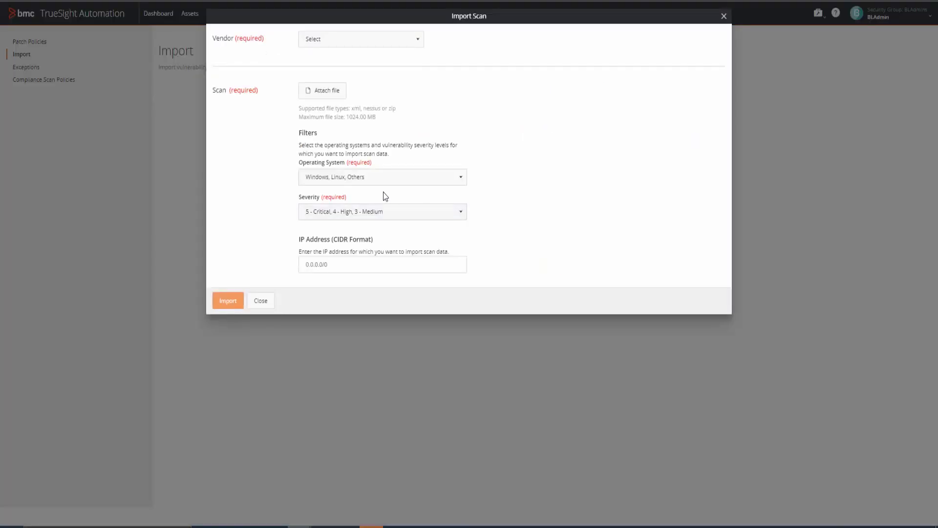
pyautogui.click(356, 46)
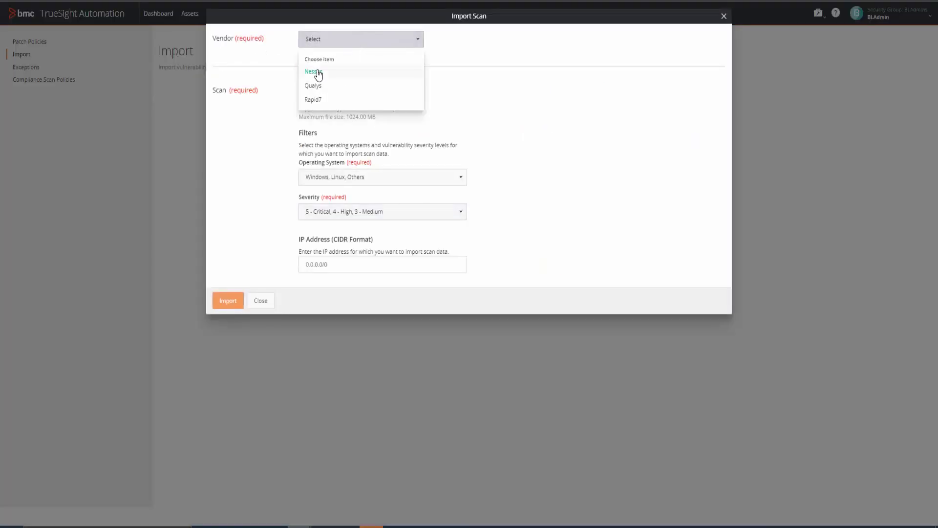
pyautogui.click(317, 72)
pyautogui.click(334, 93)
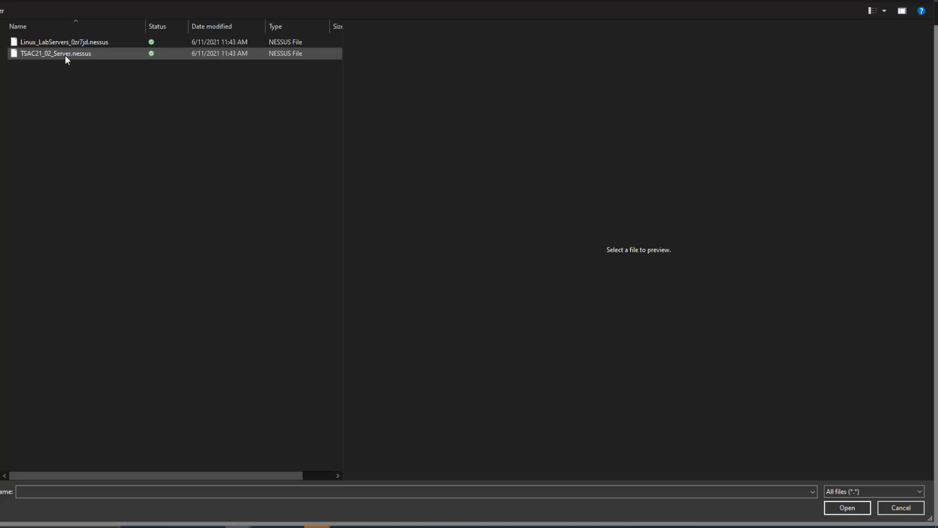
pyautogui.doubleClick(65, 55)
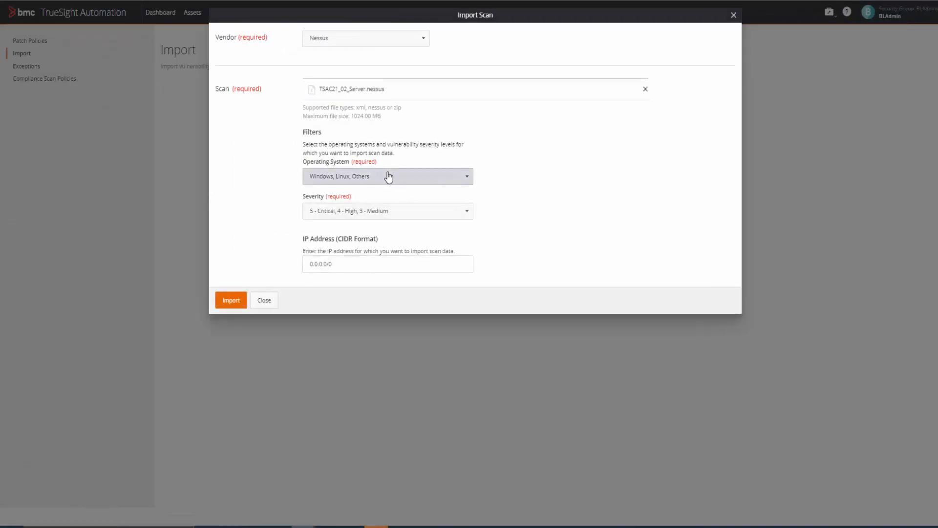
# - Add the 2 - Low and 1 - Info severity levels and import the scan
pyautogui.click(365, 177)
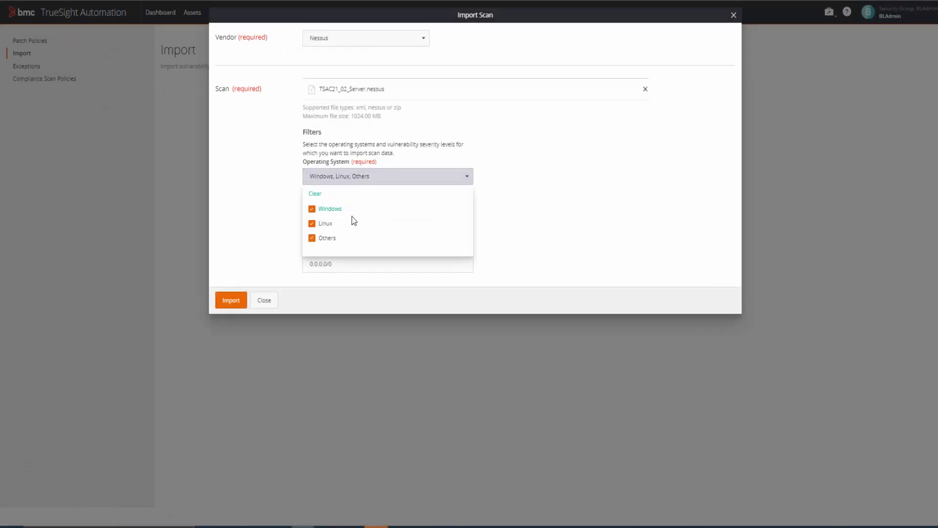
pyautogui.click(561, 167)
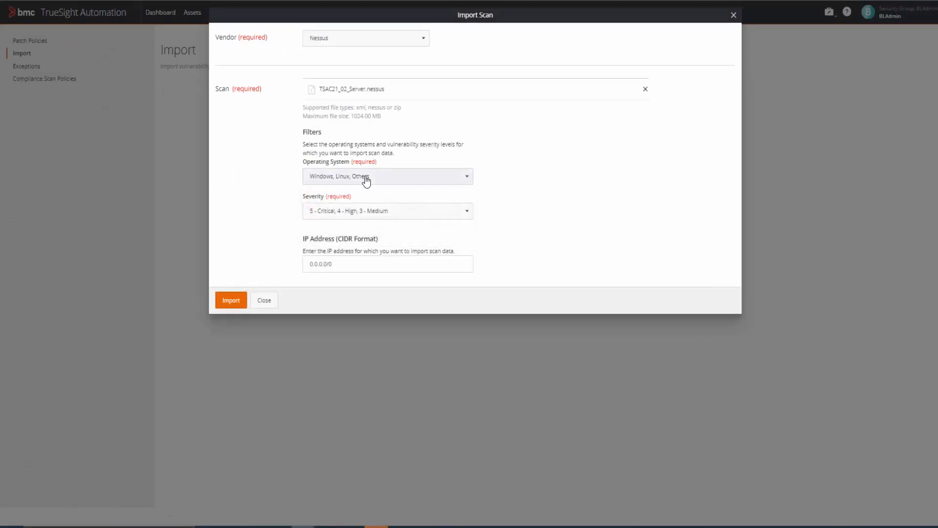
pyautogui.click(415, 218)
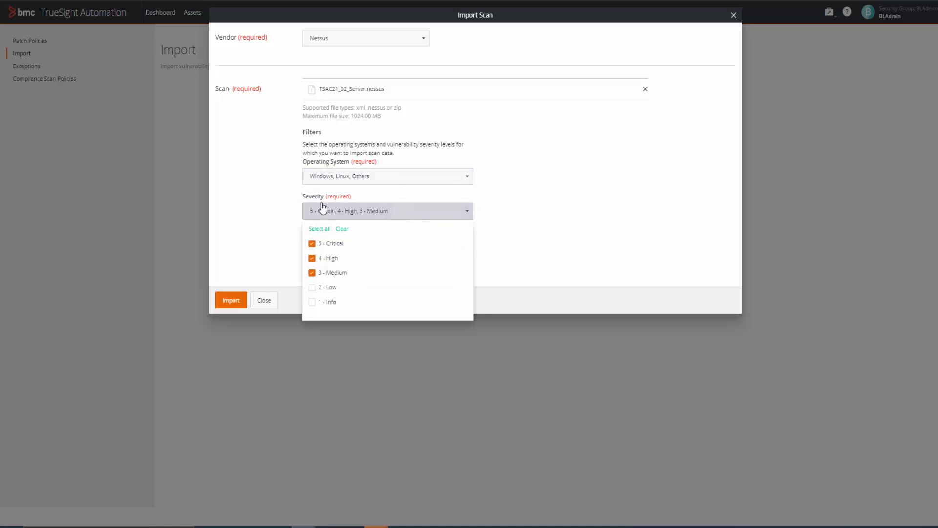
pyautogui.click(312, 287)
pyautogui.click(312, 302)
pyautogui.click(248, 223)
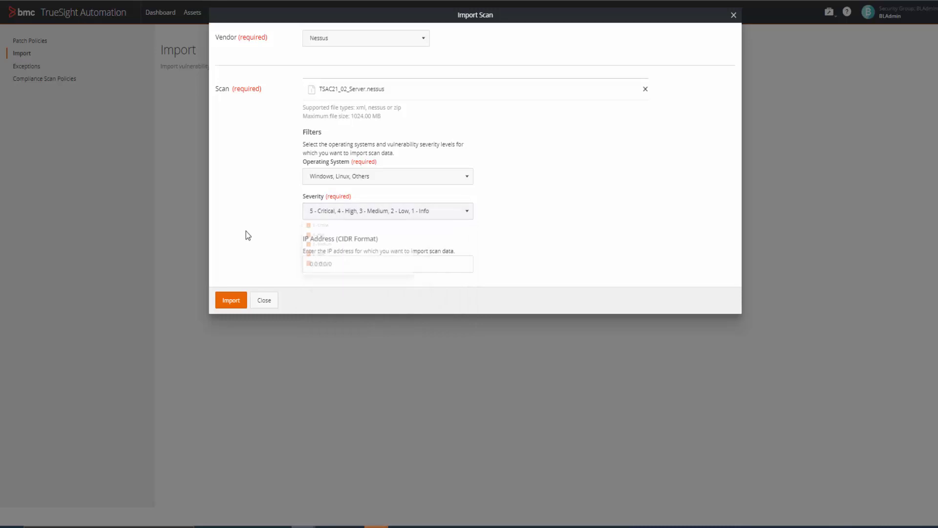
pyautogui.click(231, 301)
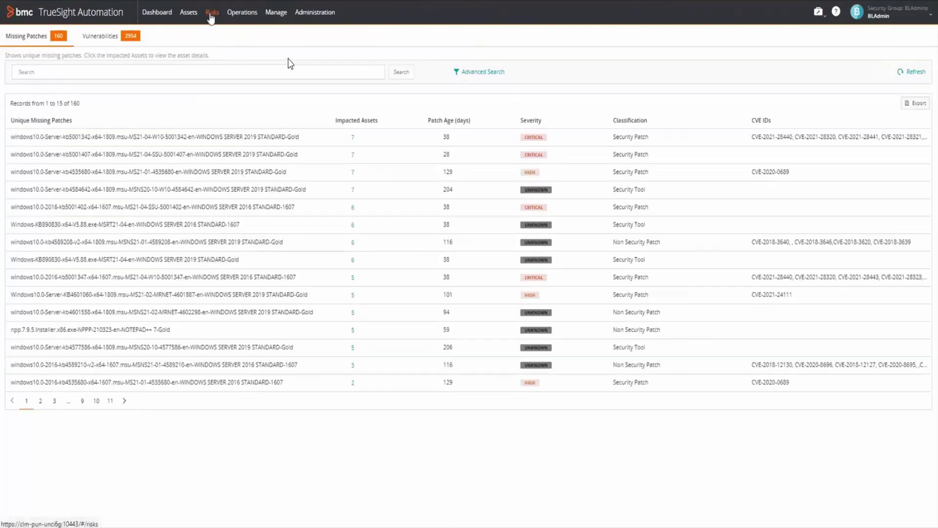
# - Filter the Vulnerabilities list by Status: Mapped to show its 17 records
pyautogui.click(106, 37)
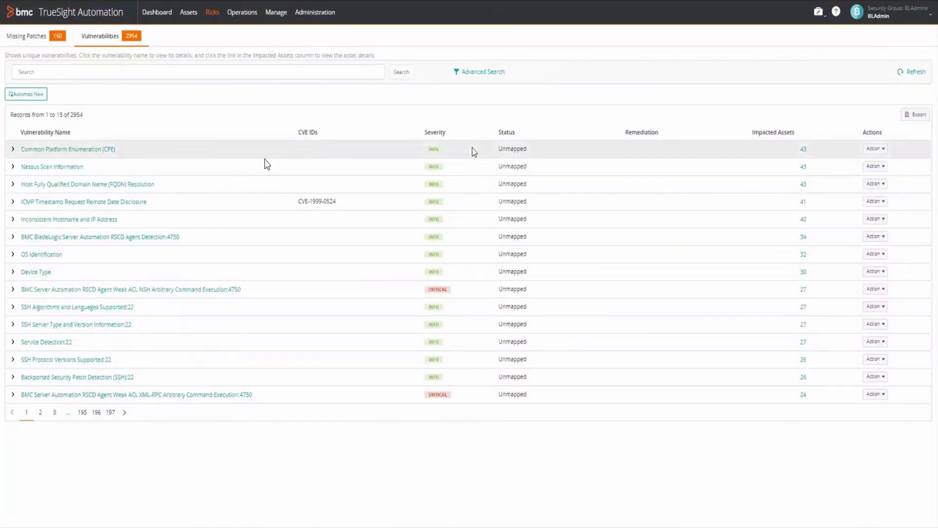
pyautogui.click(484, 72)
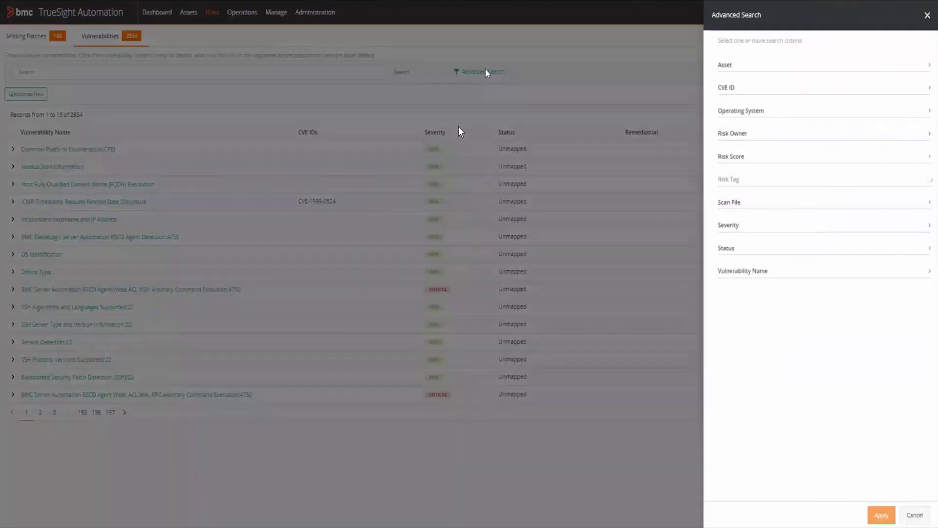
pyautogui.click(743, 251)
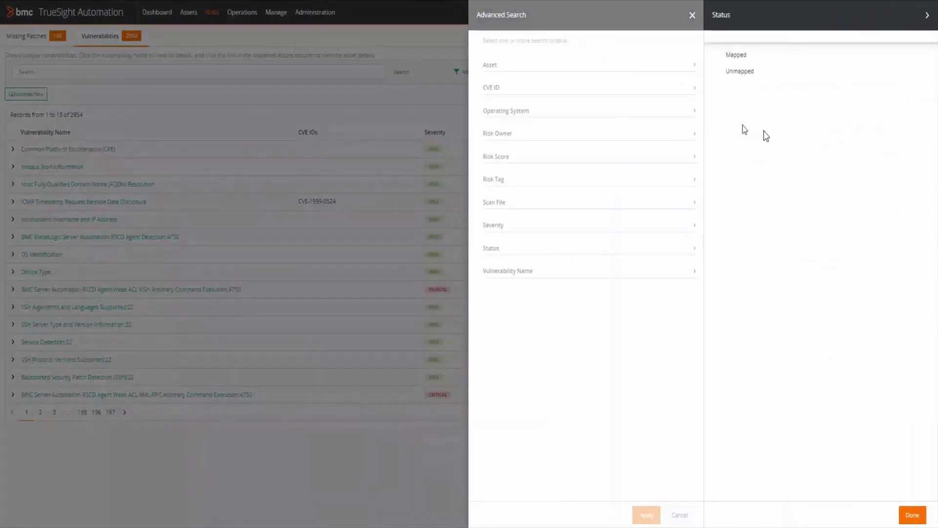
pyautogui.click(738, 56)
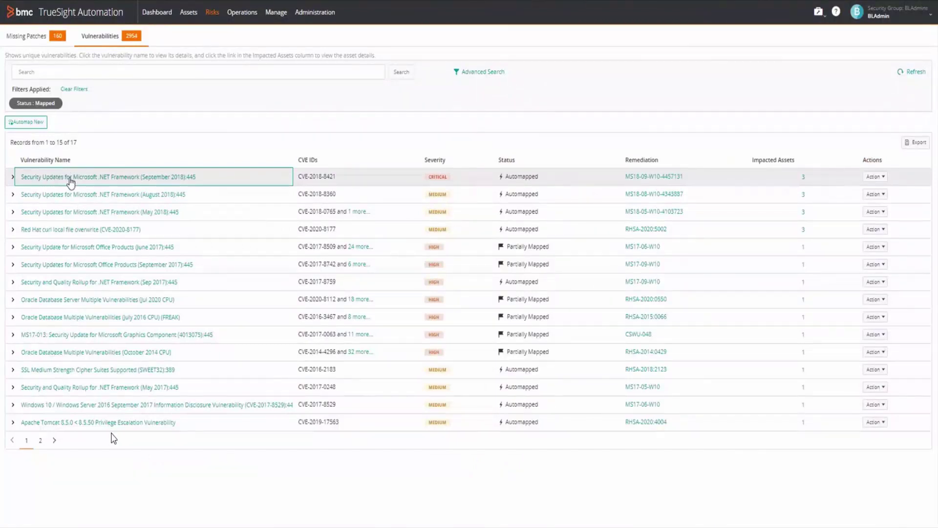
# - Open the MS18-09-W10-4457131 remediation details for the September 2018 .NET Framework vulnerability
pyautogui.moveTo(295, 178); pyautogui.dragTo(339, 193)
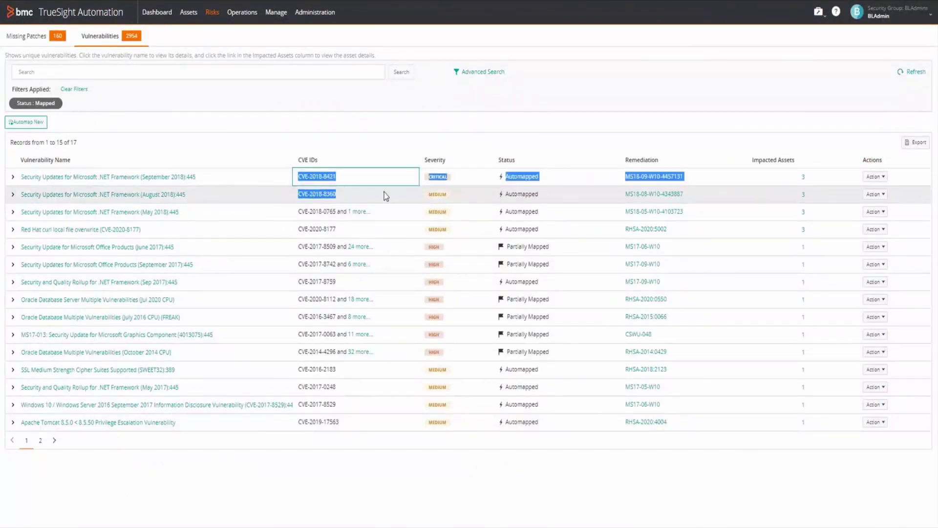
pyautogui.click(592, 140)
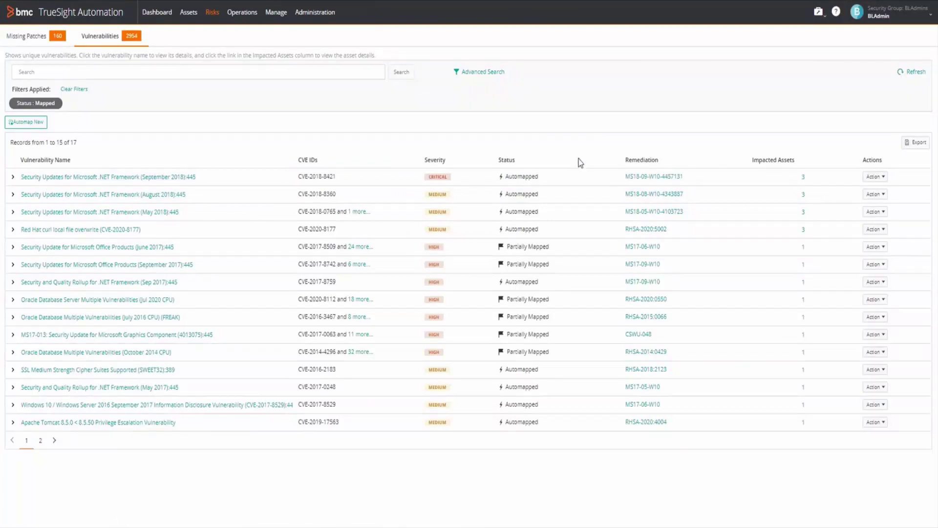
pyautogui.click(659, 182)
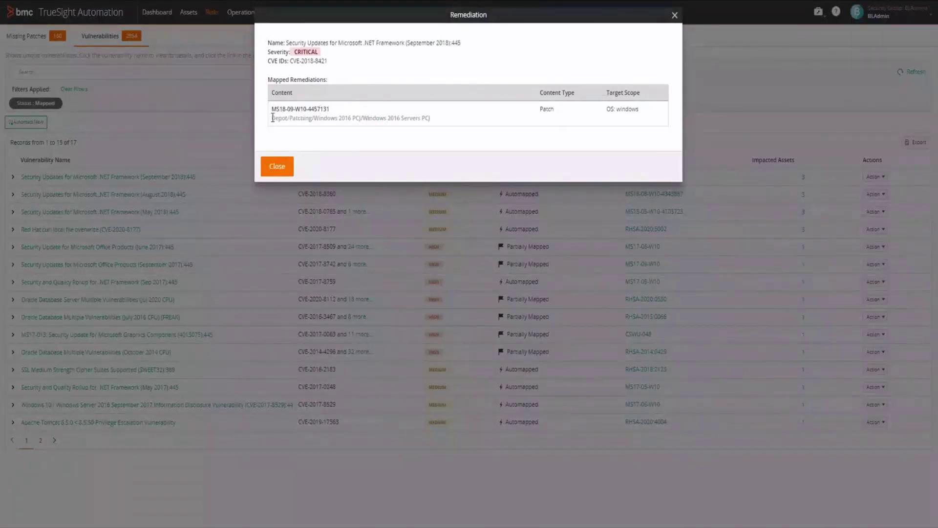
# - Note the patch catalog name in the depot path and close the Remediation details
pyautogui.moveTo(272, 117); pyautogui.dragTo(441, 125)
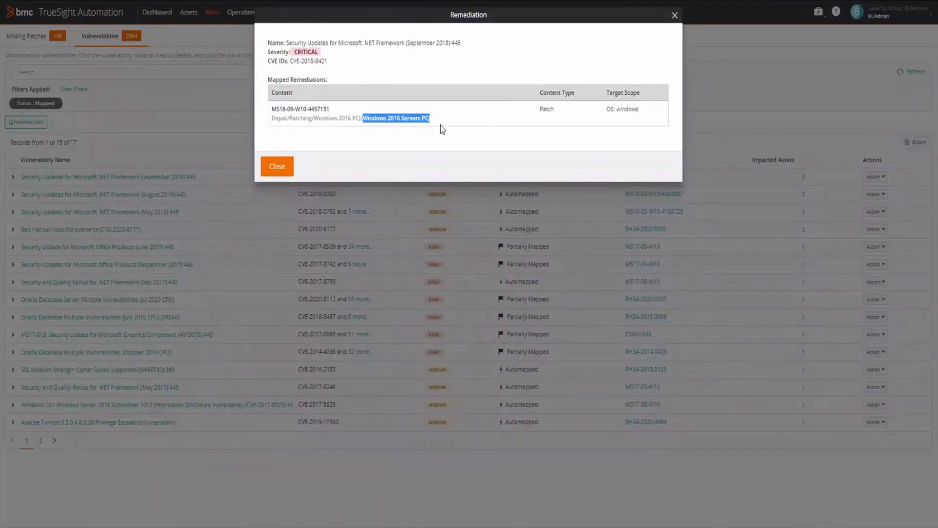
pyautogui.click(674, 16)
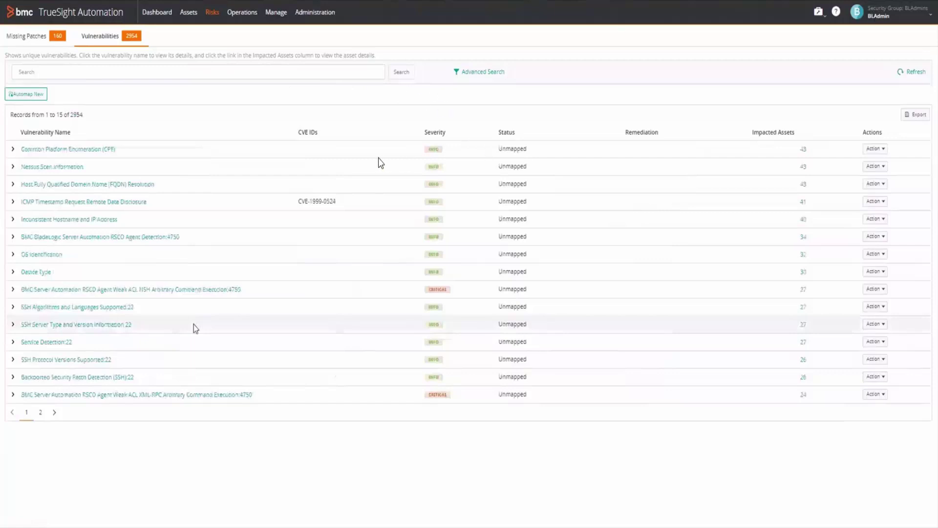
pyautogui.click(536, 151)
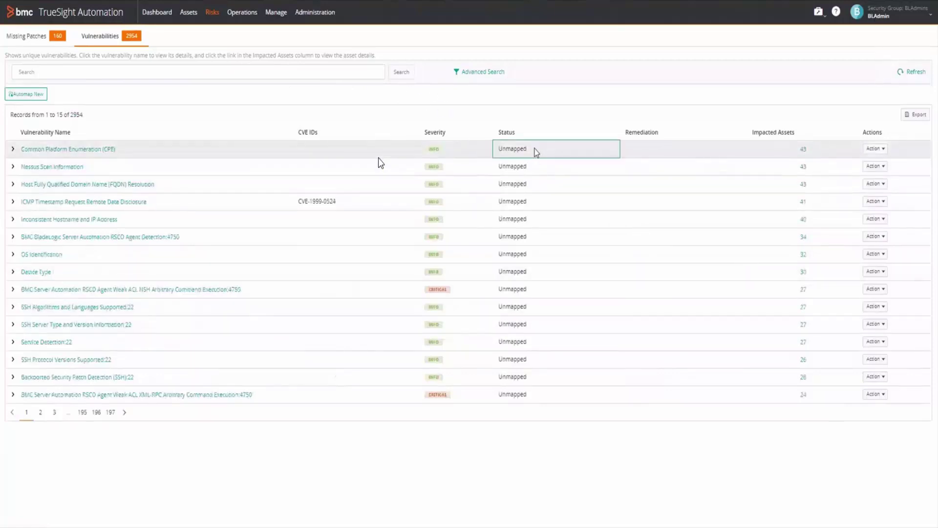
pyautogui.moveTo(536, 151); pyautogui.dragTo(498, 156)
pyautogui.moveTo(551, 207); pyautogui.dragTo(775, 221)
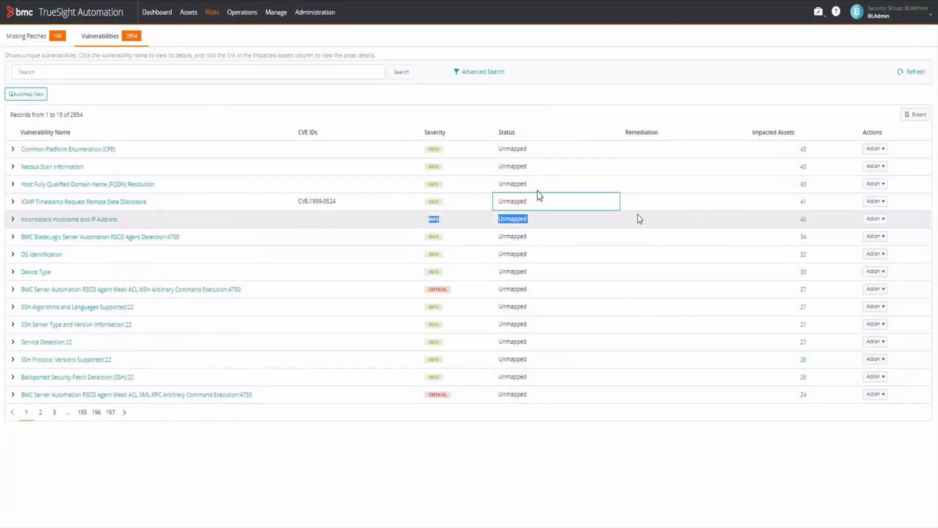
pyautogui.click(537, 195)
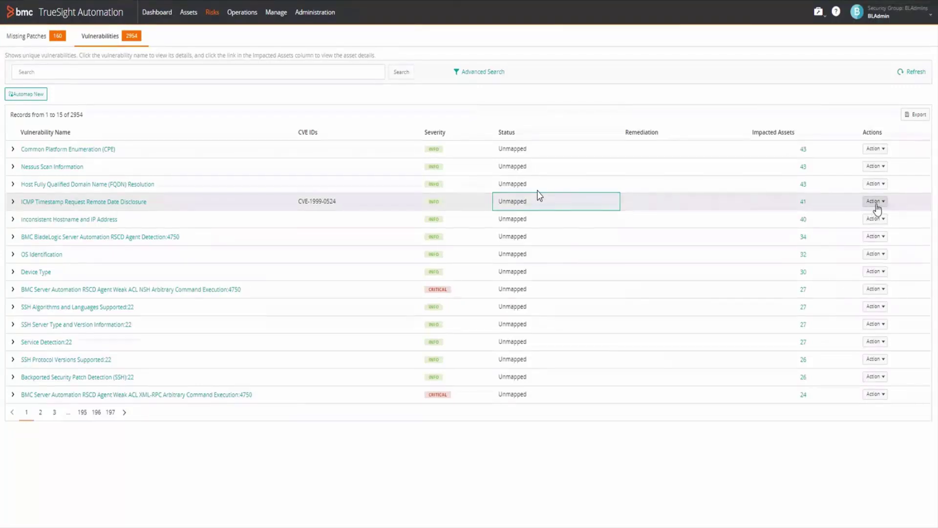
pyautogui.click(875, 201)
# - Add Patch content RHBA-2012:1474 from catalog RH_67_Online to the ICMP Timestamp vulnerability's mapping
pyautogui.click(874, 203)
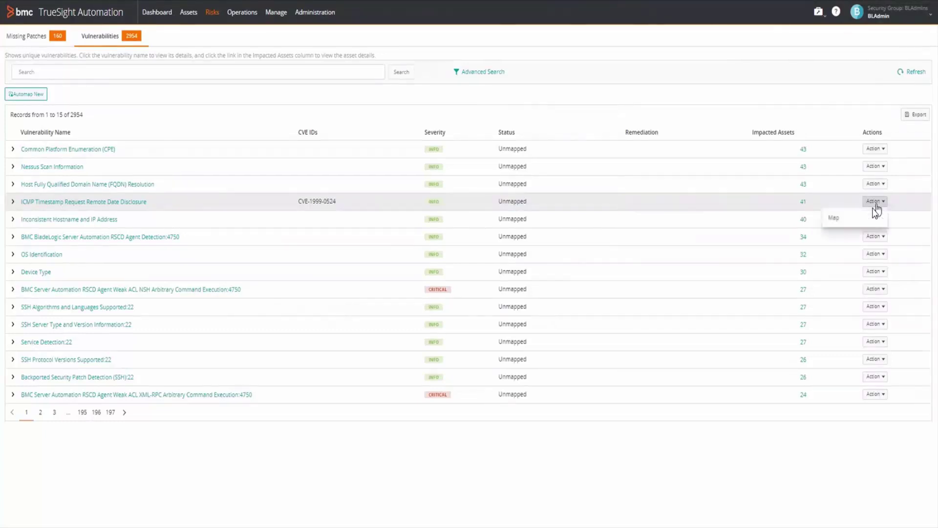
pyautogui.click(836, 219)
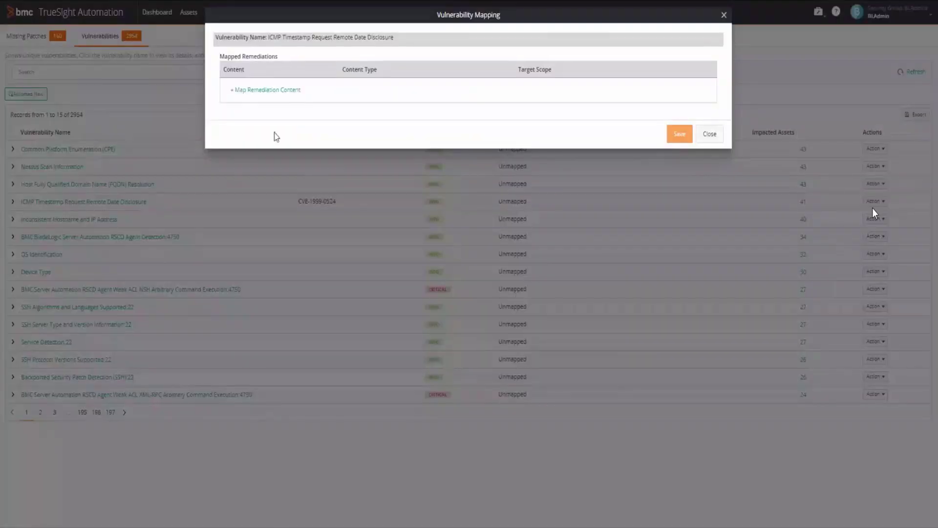
pyautogui.click(251, 93)
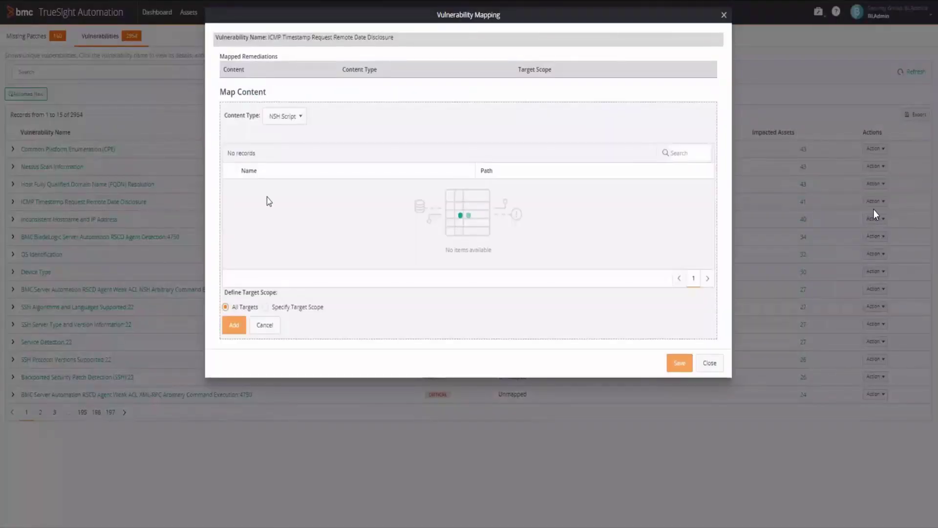
pyautogui.click(299, 119)
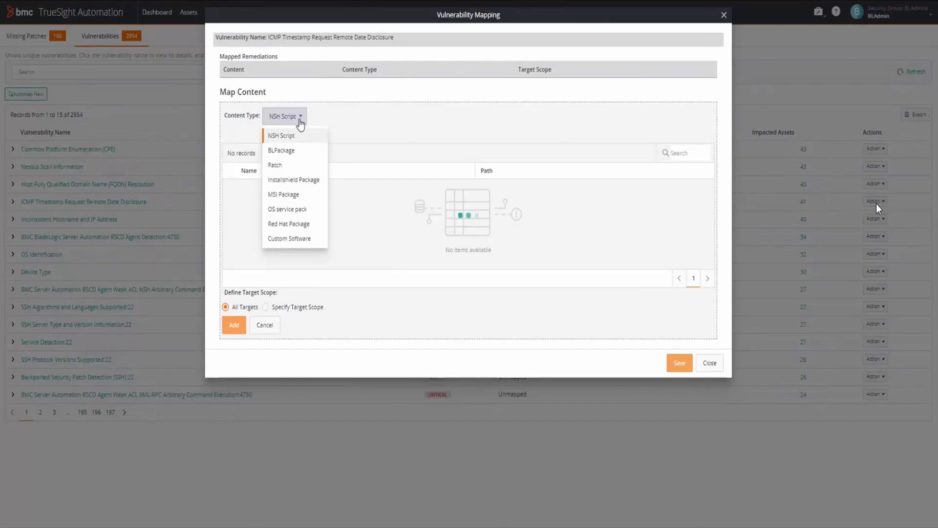
pyautogui.click(275, 165)
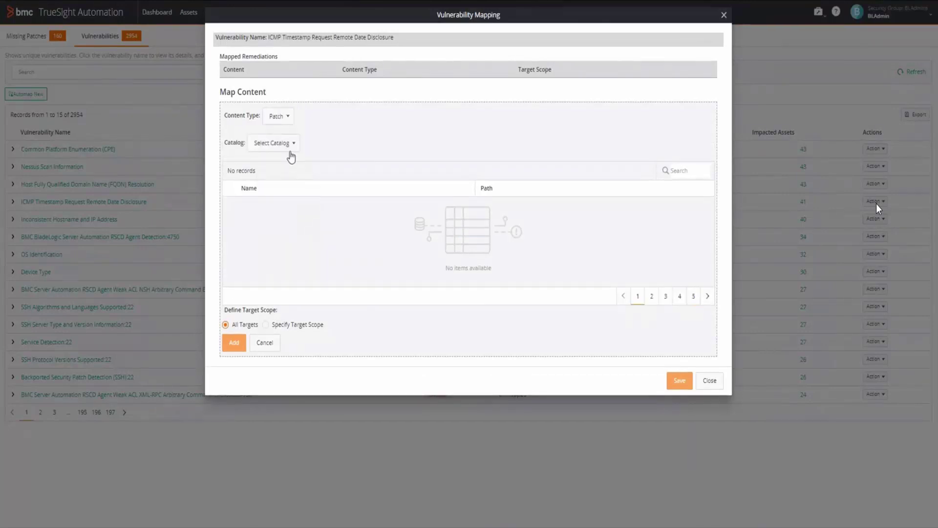
pyautogui.click(291, 155)
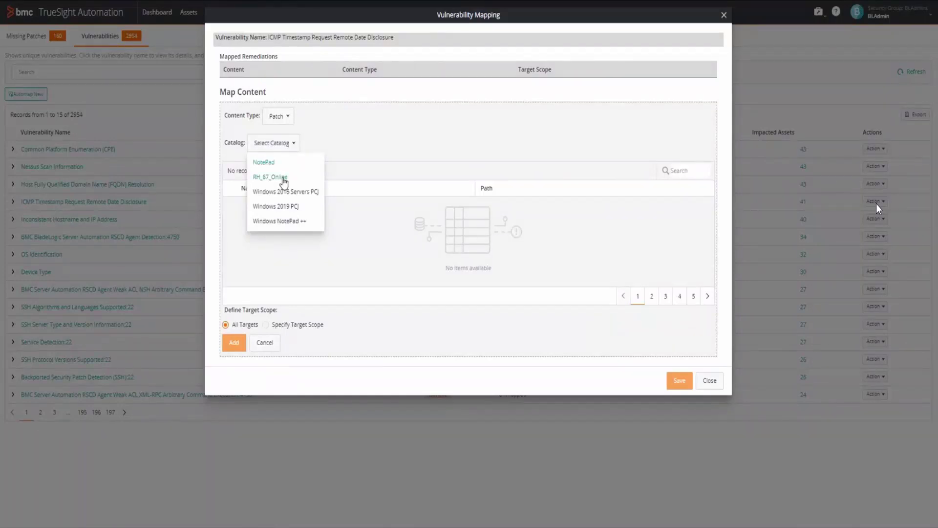
pyautogui.click(281, 178)
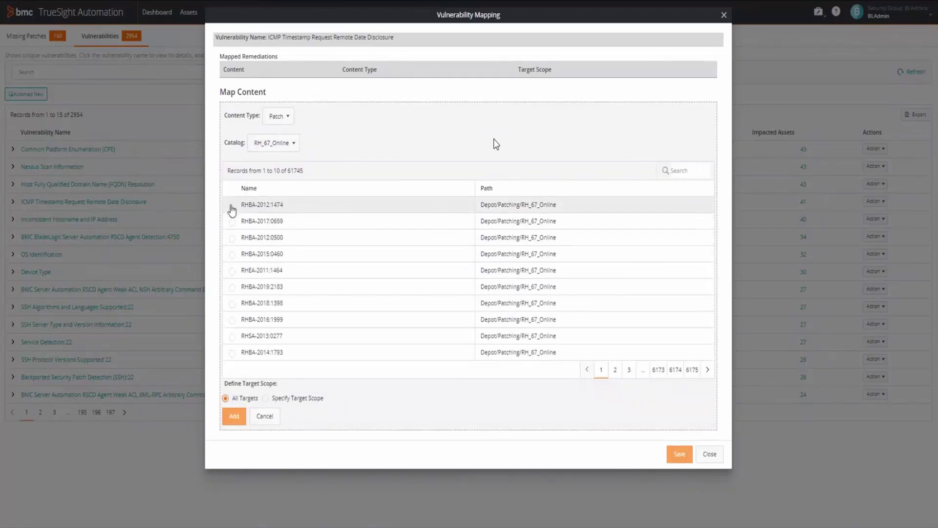
pyautogui.click(231, 207)
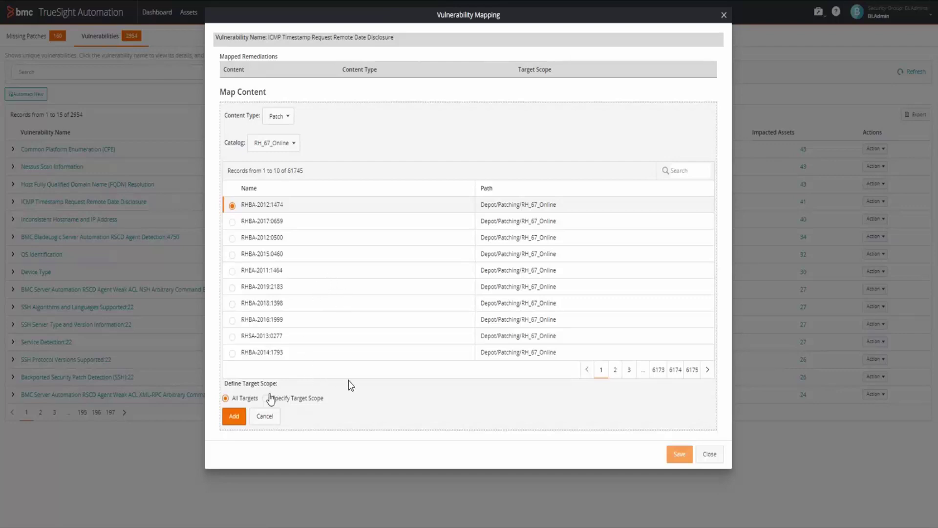
pyautogui.click(234, 416)
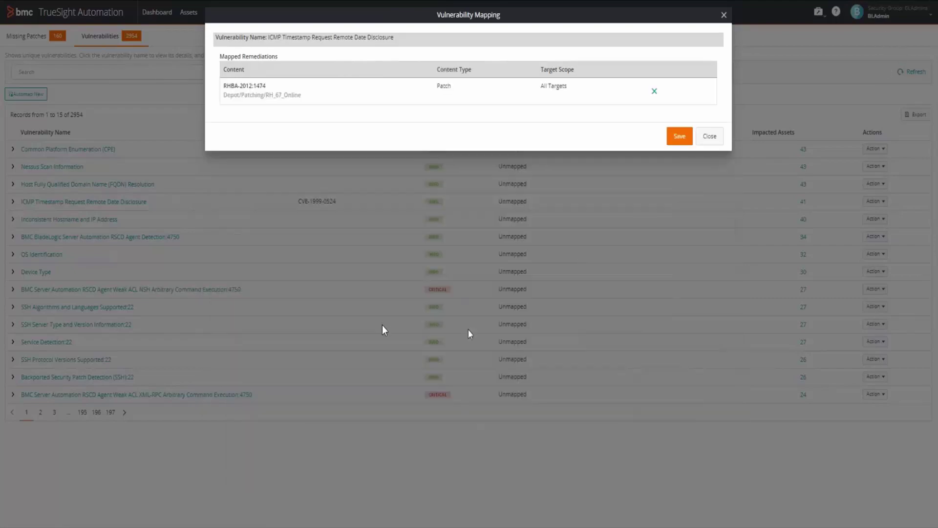
# - Save the ICMP mapping and check its new Mapped status and CVE ID
pyautogui.click(679, 135)
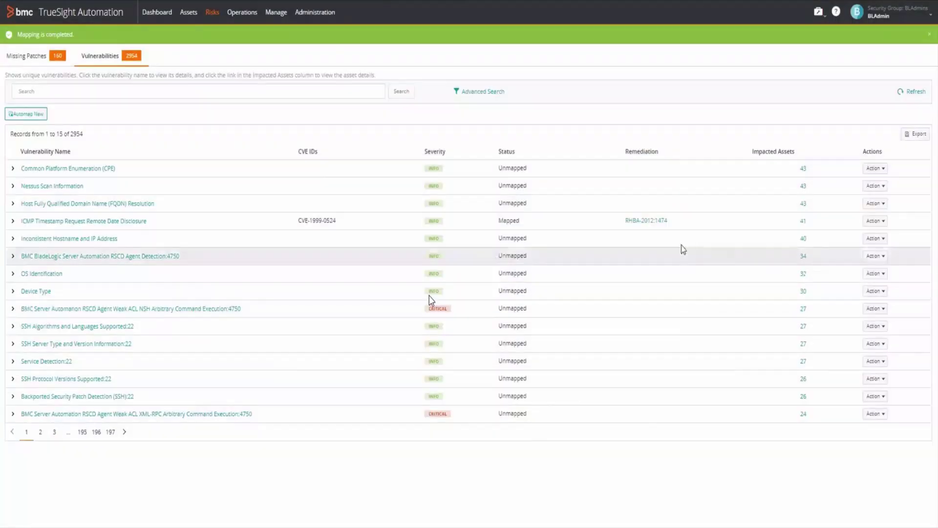
pyautogui.moveTo(529, 226); pyautogui.dragTo(490, 228)
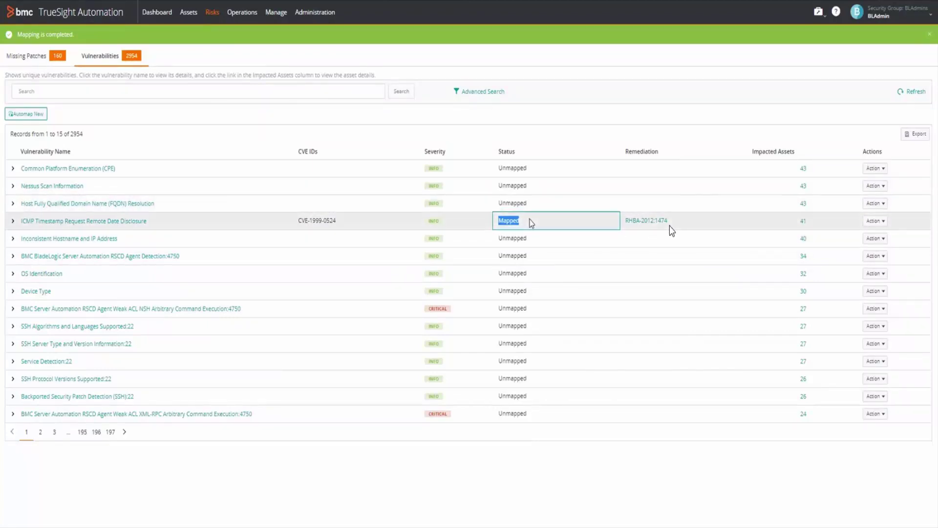
pyautogui.moveTo(337, 201); pyautogui.dragTo(299, 198)
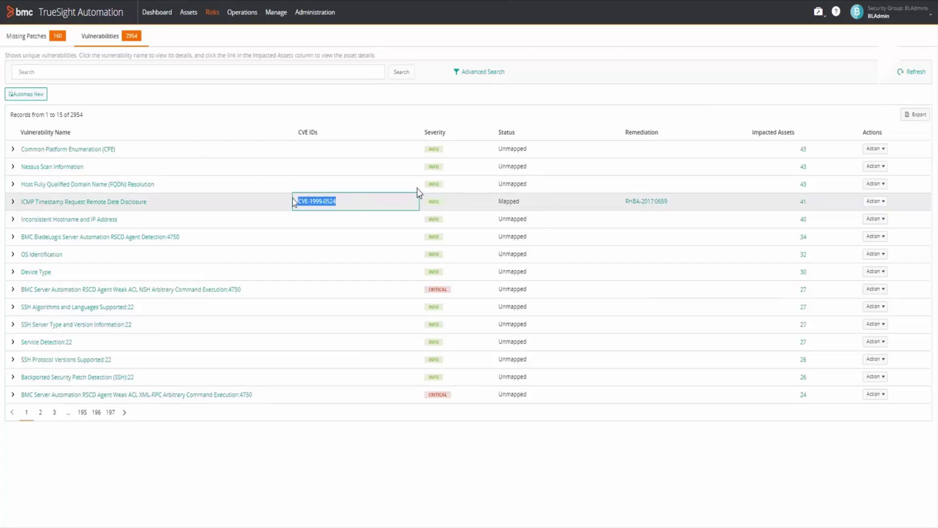
# - Create a new operation named CVE-1999-0524
pyautogui.click(243, 12)
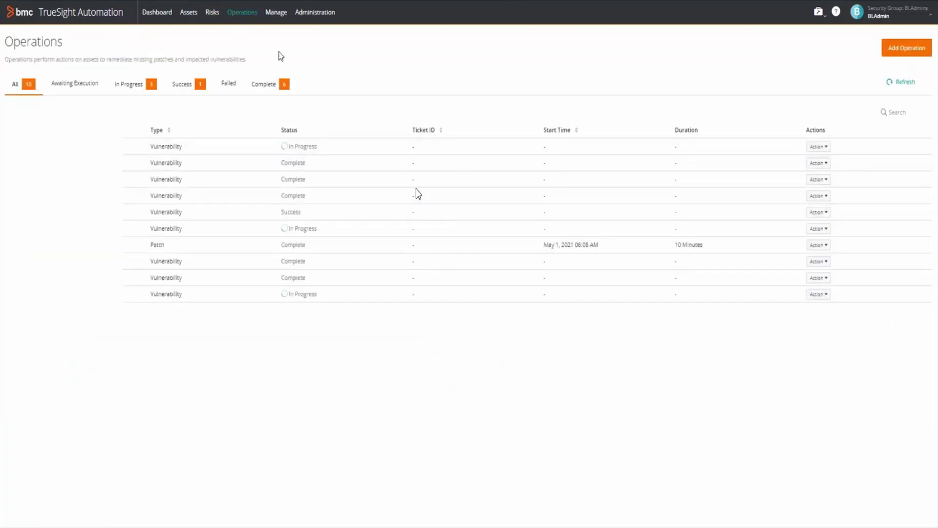
pyautogui.click(909, 45)
pyautogui.click(314, 119)
pyautogui.write('CVE-1999-0524')
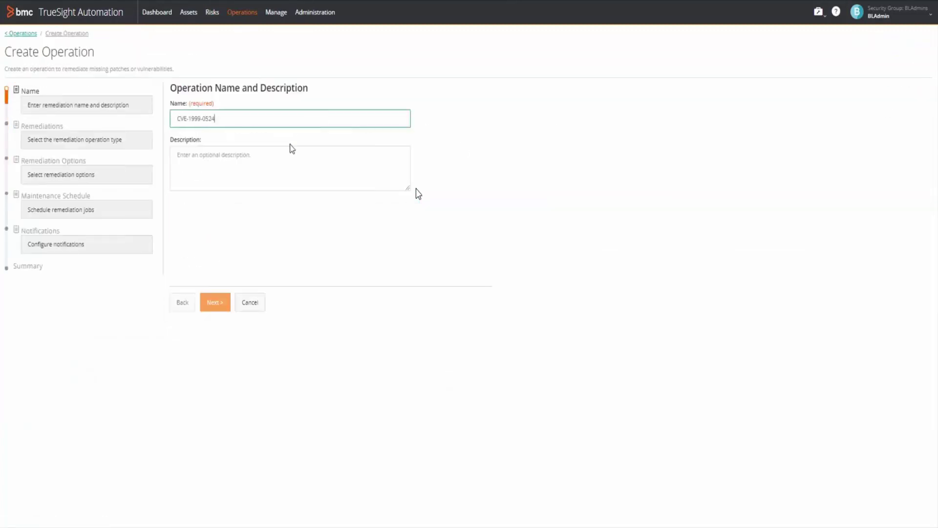
pyautogui.click(213, 304)
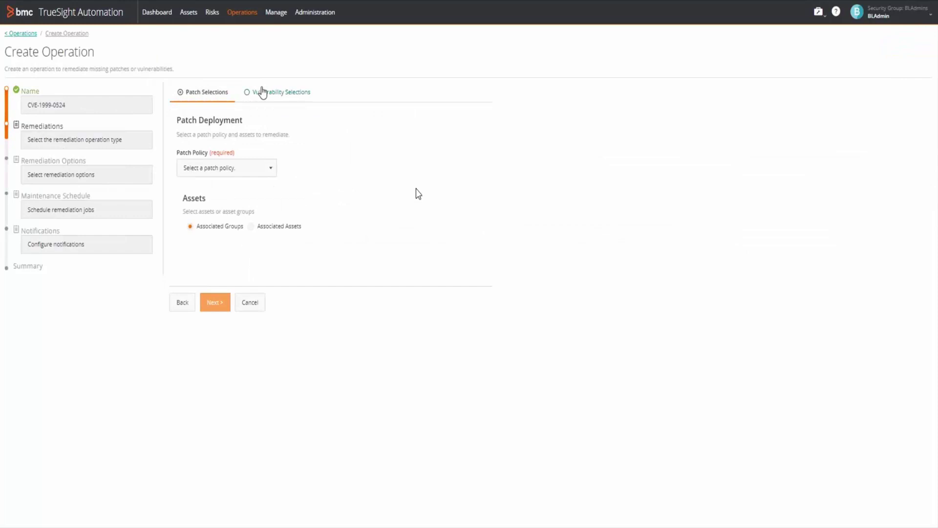
# - Select vulnerability CVE-1999-0524 for remediation, finding 38 affected assets
pyautogui.click(264, 92)
pyautogui.click(266, 162)
pyautogui.write('CVE-1999-0524')
pyautogui.click(318, 160)
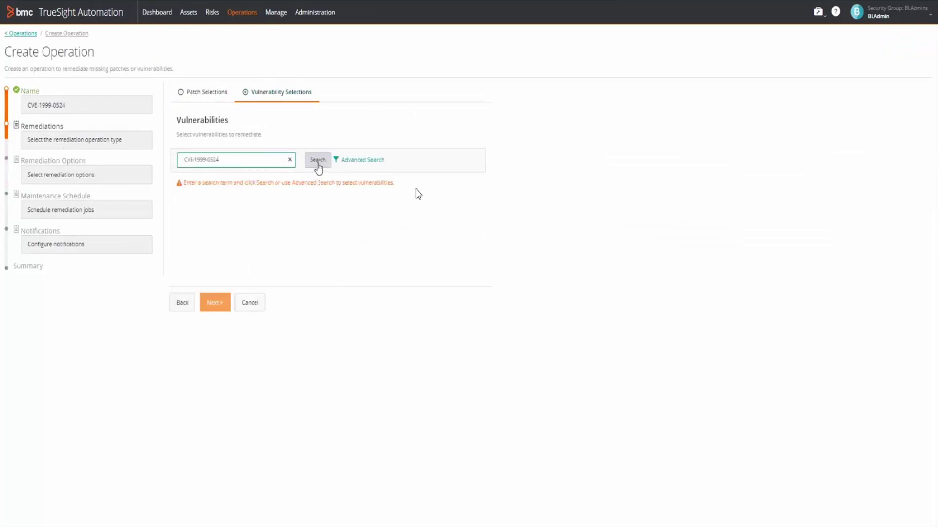
pyautogui.scroll(-1, 209, 327)
pyautogui.scroll(1, 209, 326)
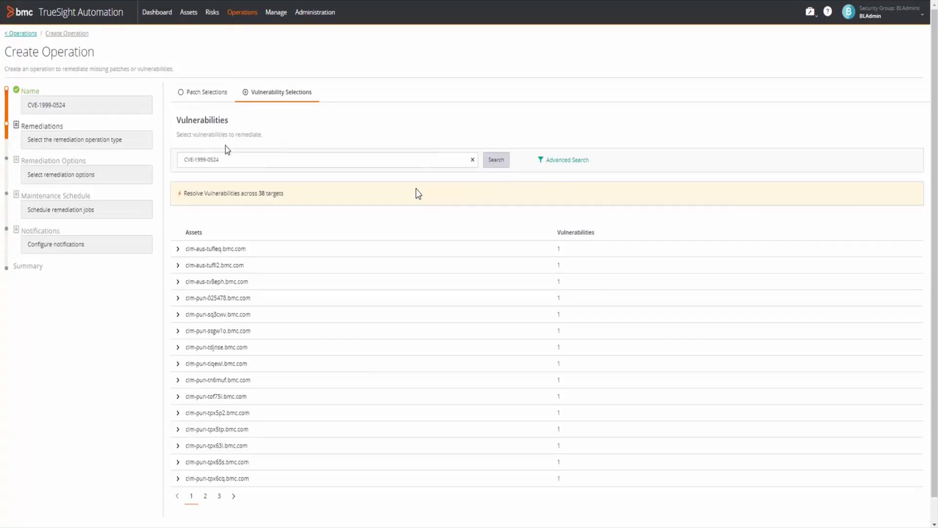
pyautogui.scroll(-1, 416, 191)
# - Set the operation's Reboot Option to Do Not Reboot
pyautogui.click(214, 521)
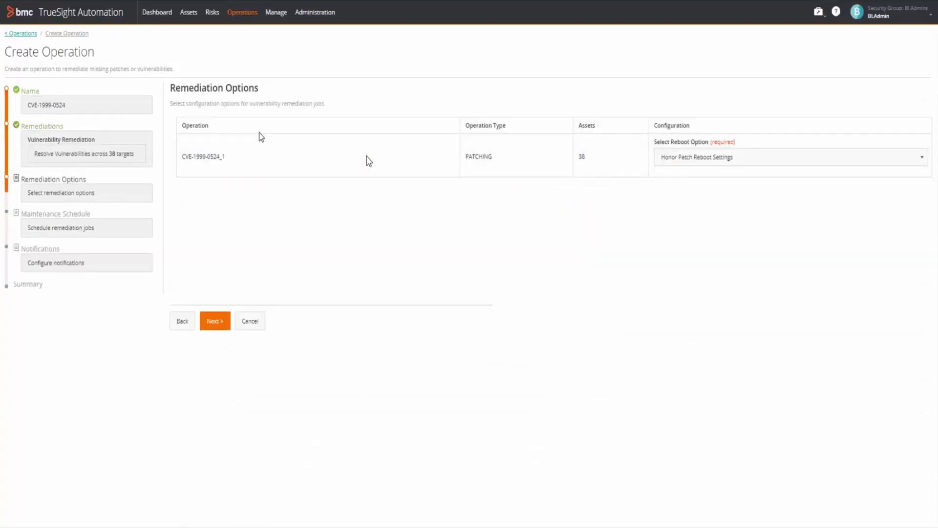
pyautogui.moveTo(466, 162); pyautogui.dragTo(496, 162)
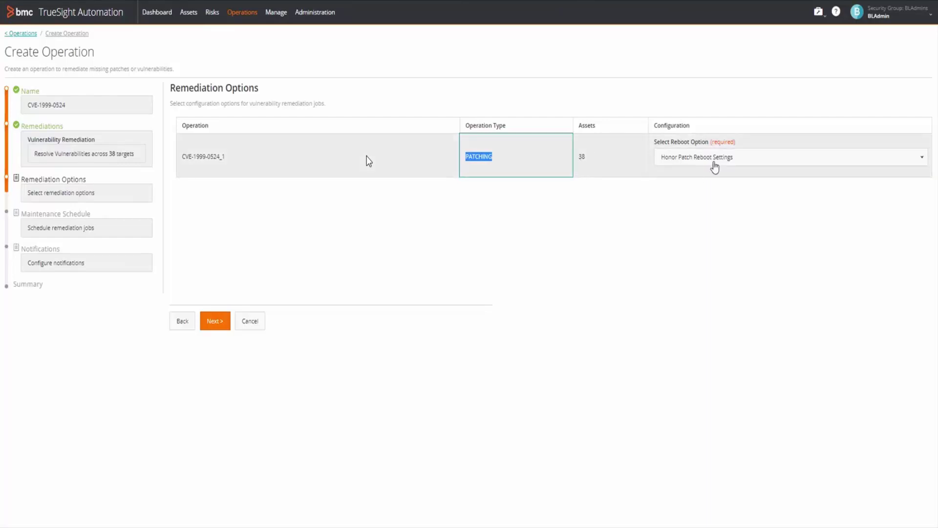
pyautogui.click(714, 165)
pyautogui.click(688, 206)
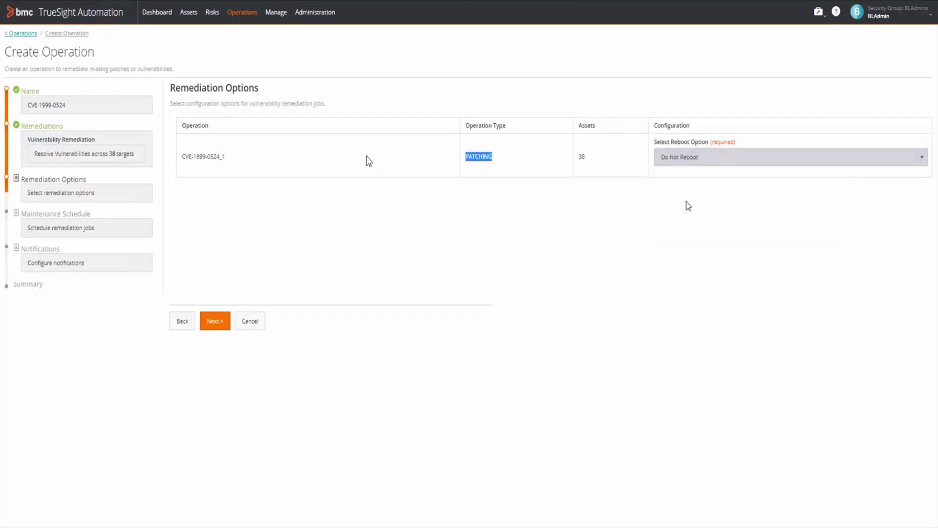
# - Choose 'I will do it later' for the maintenance schedule
pyautogui.click(215, 323)
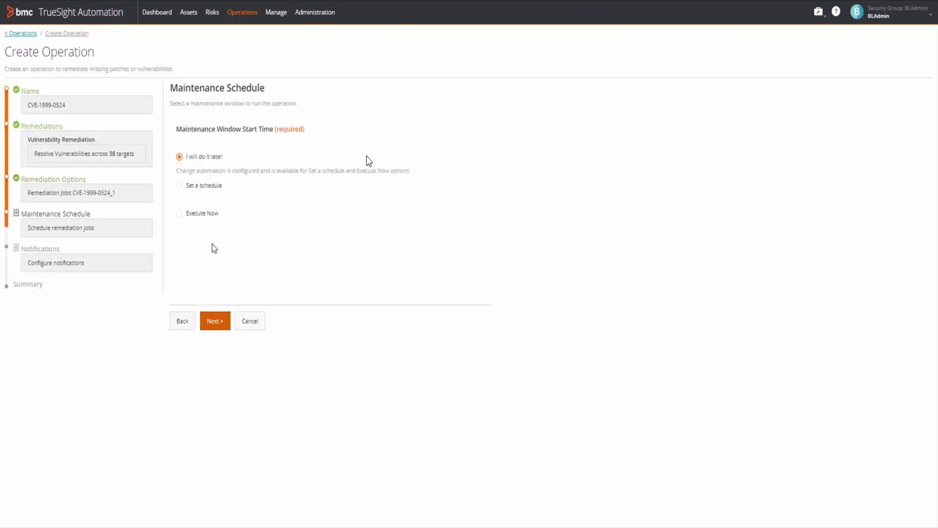
pyautogui.click(200, 191)
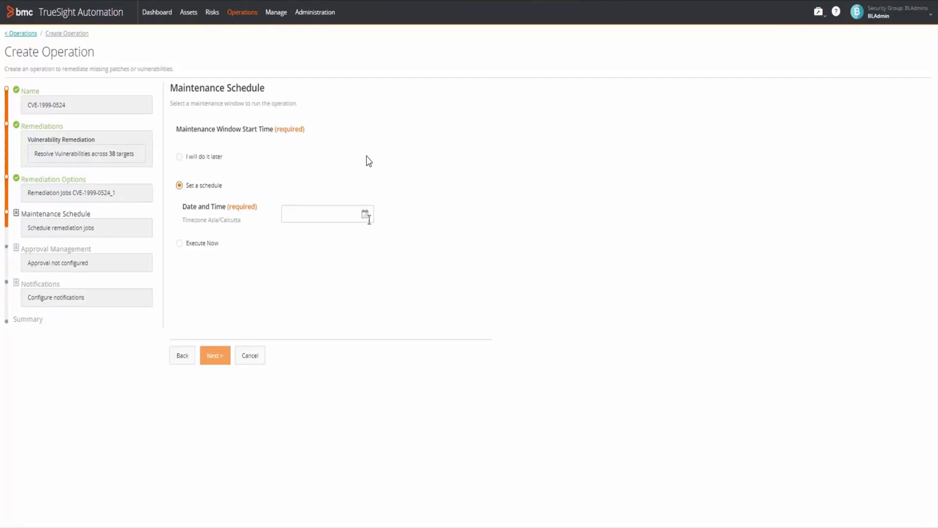
pyautogui.click(180, 156)
pyautogui.click(215, 355)
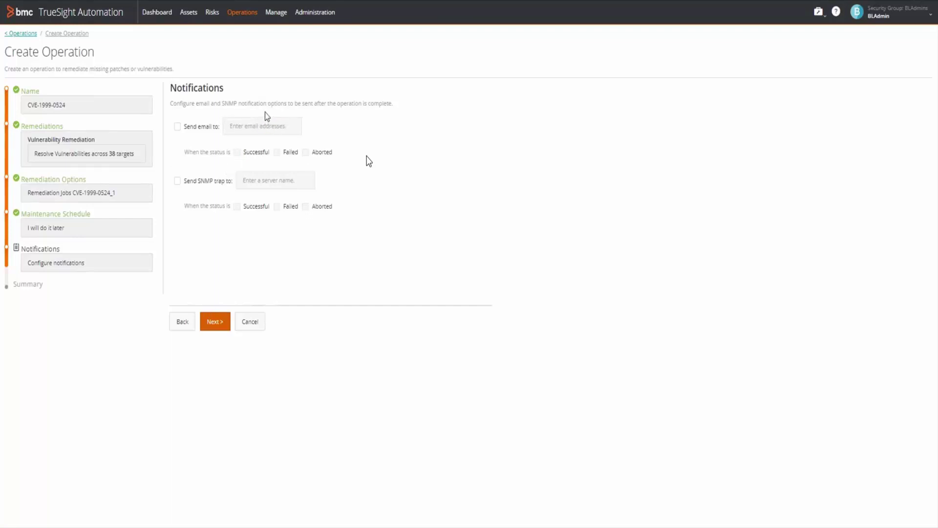
# - Save the CVE-1999-0524 operation and view the Awaiting Execution list
pyautogui.click(214, 329)
pyautogui.click(213, 322)
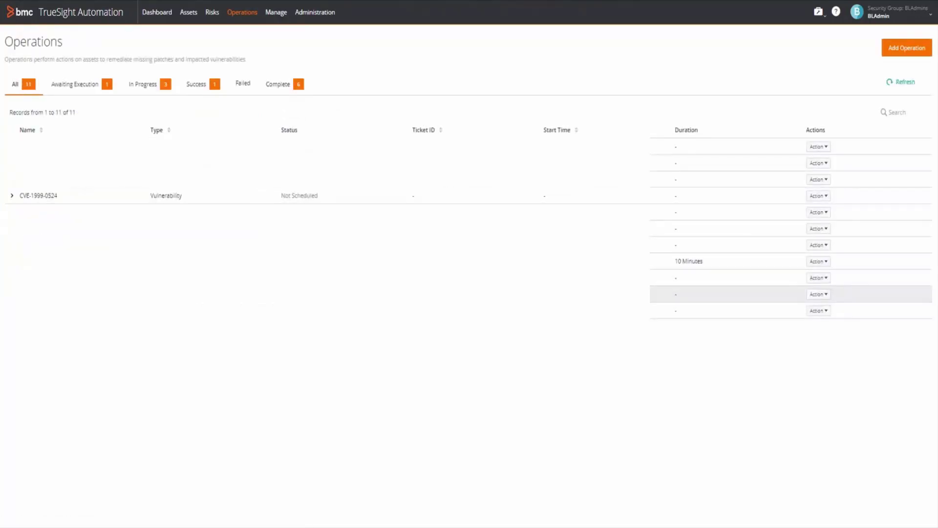
pyautogui.click(909, 83)
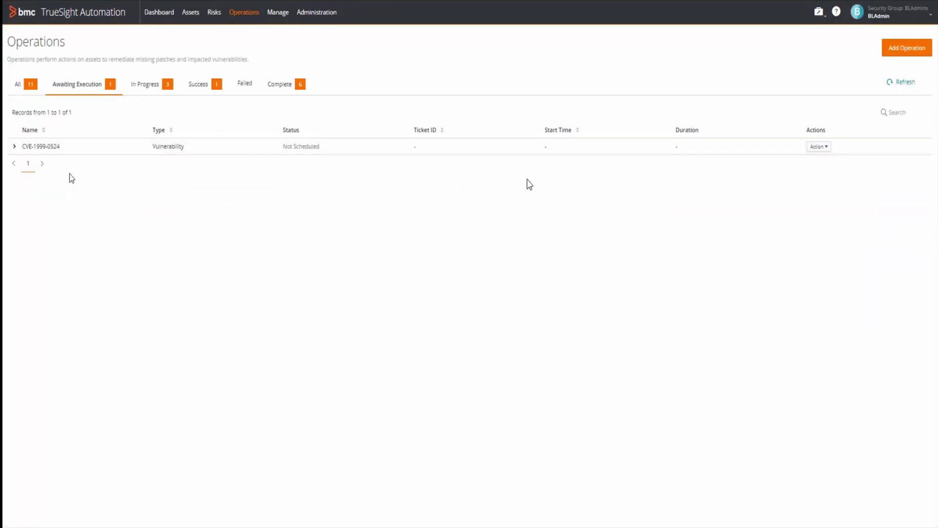
# - Expand the operation to show job CVE-1999-0524_1 and open its actions menu
pyautogui.click(15, 147)
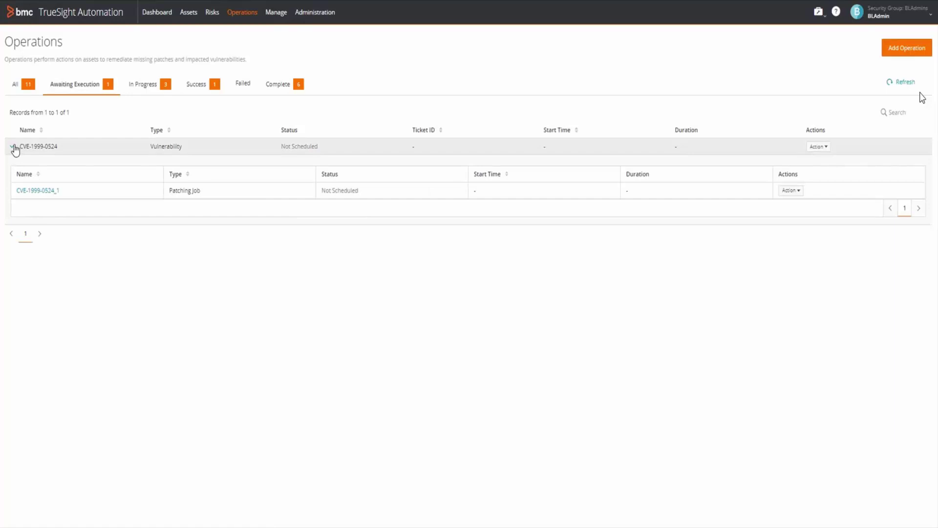
pyautogui.click(13, 146)
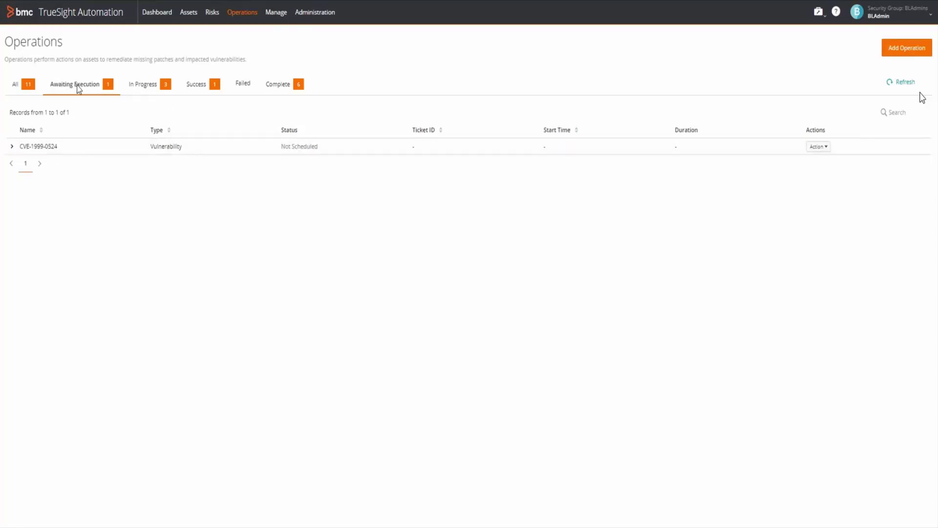
pyautogui.click(37, 145)
pyautogui.click(790, 190)
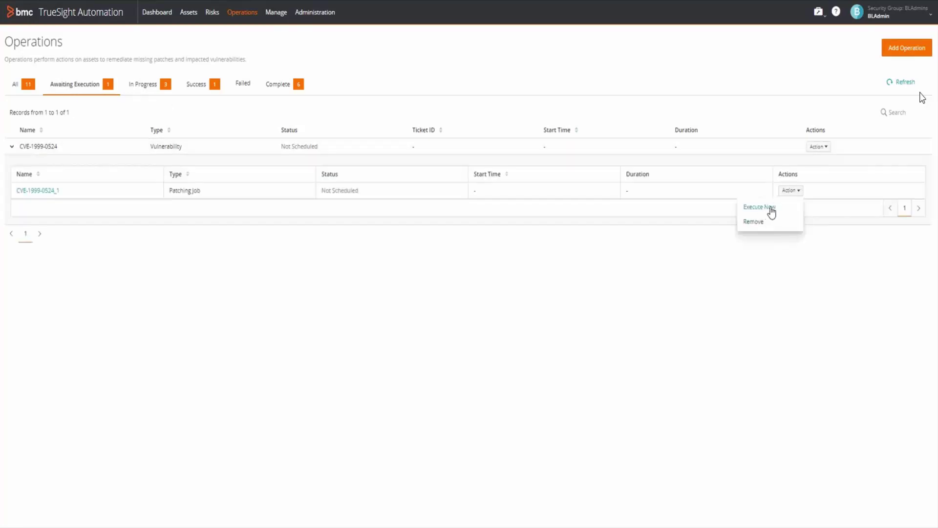